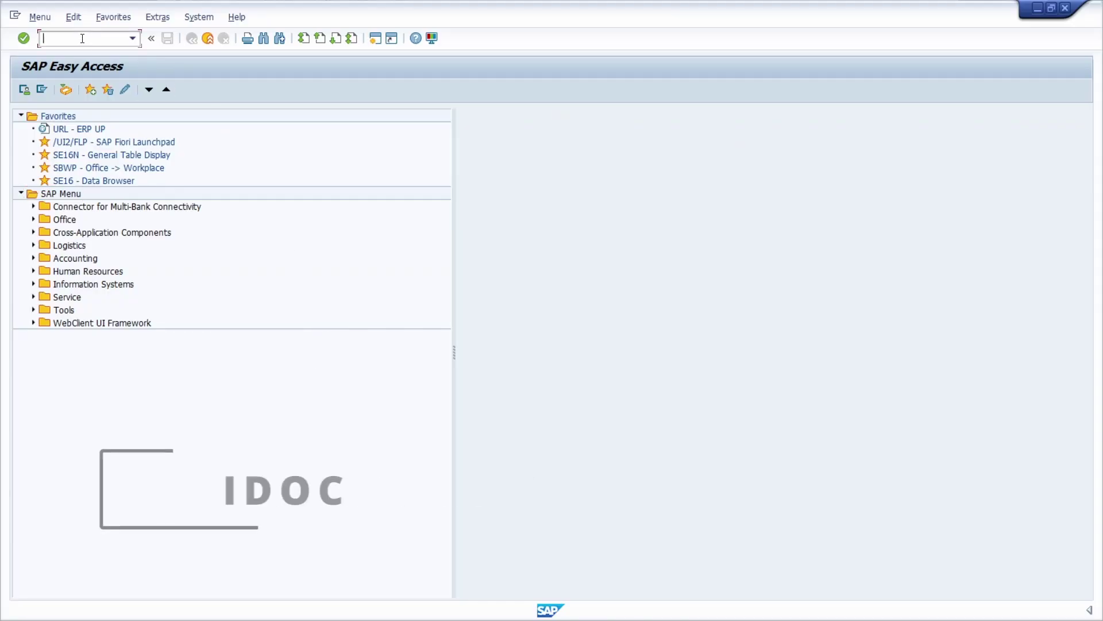
Run transaction idoc to open the IDoc and EDI basis repair and check programs
type("idoc")
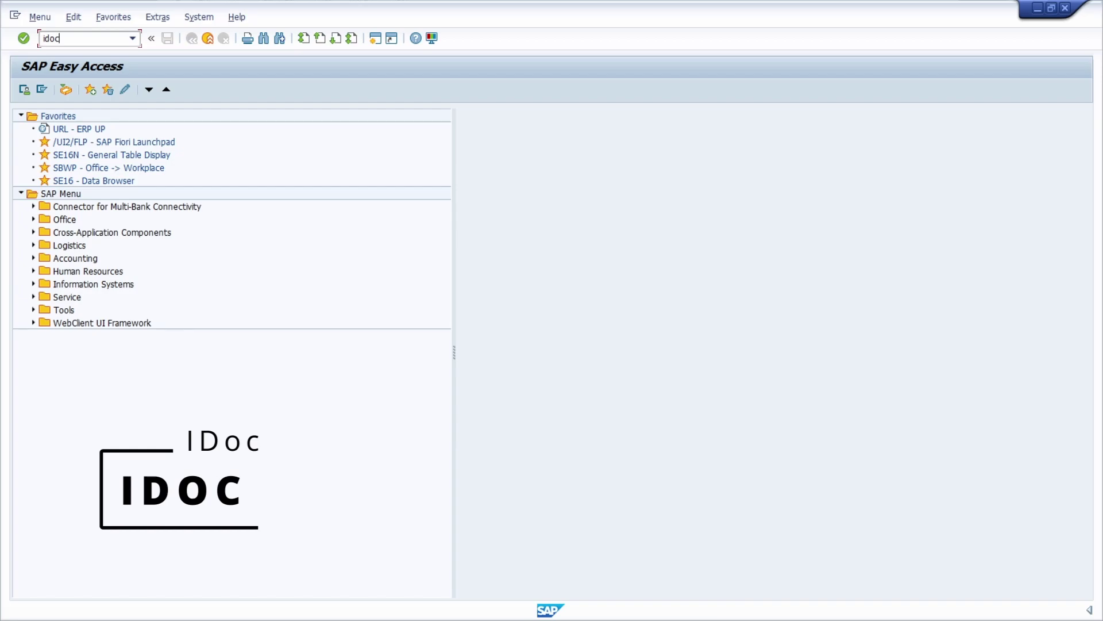
key("Return")
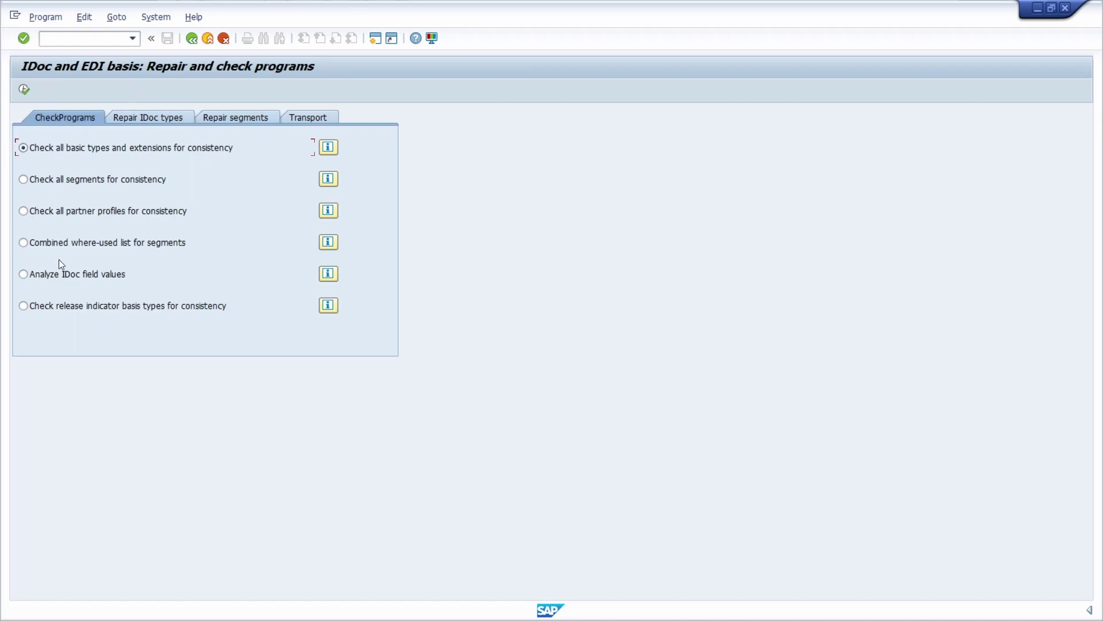
Review the Repair IDoc types, Repair segments and Transport options, then return to consistency checks
left_click(137, 121)
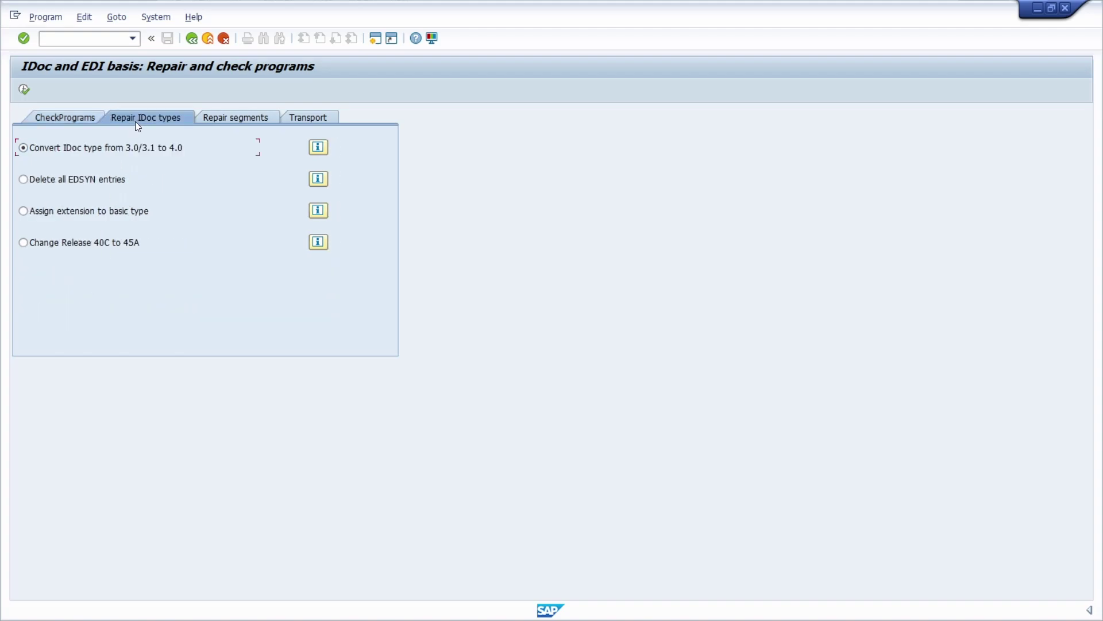
left_click(239, 117)
left_click(302, 115)
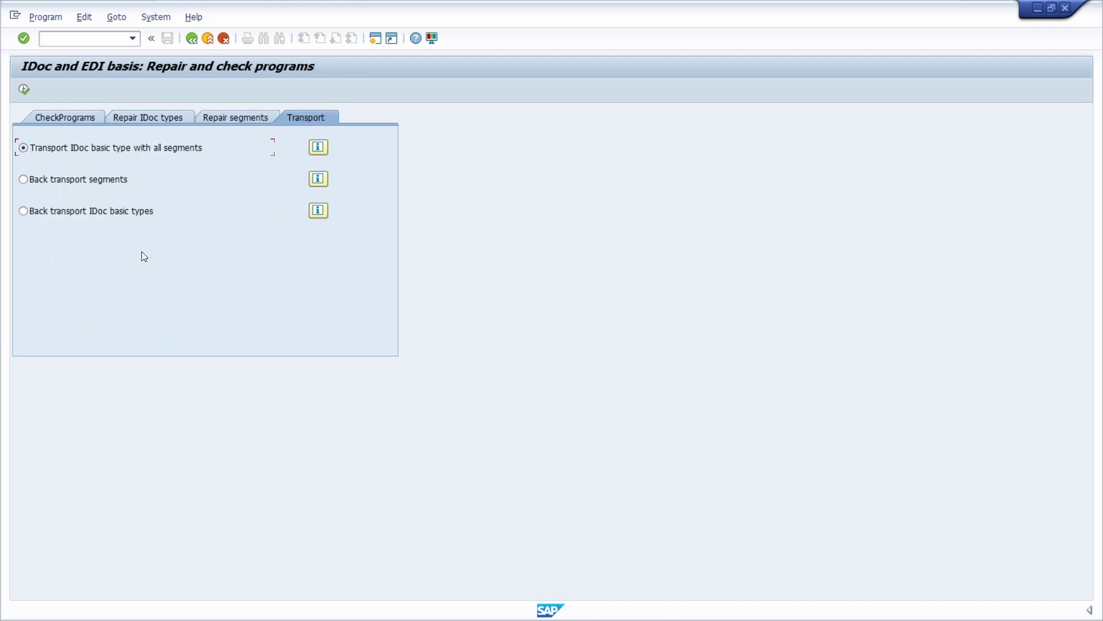
left_click(76, 120)
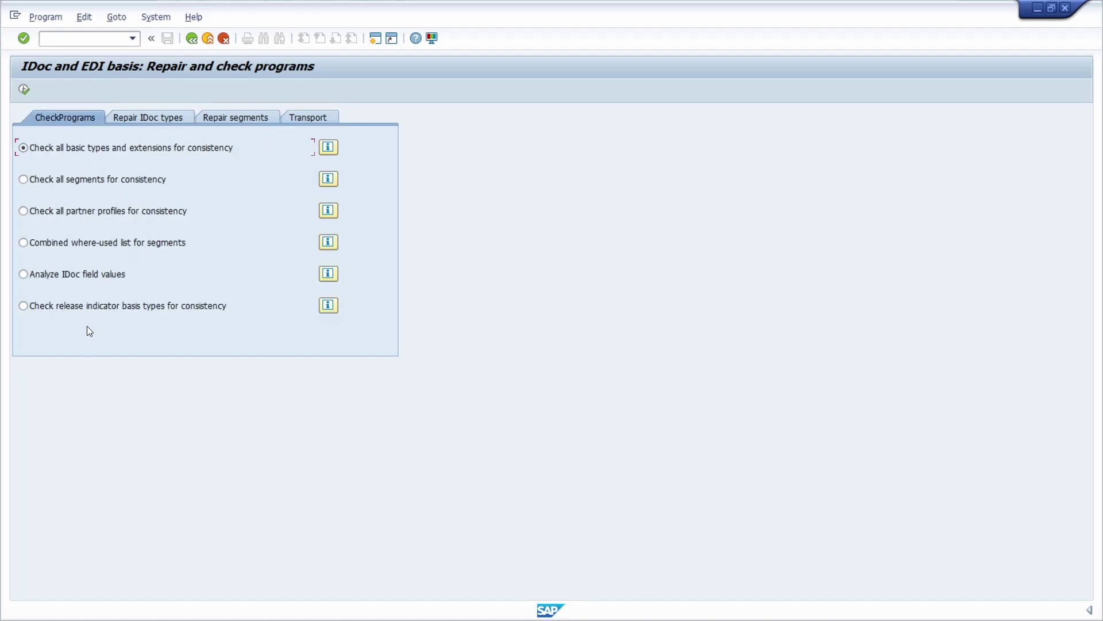
Read the segment consistency check documentation, then choose the Analyze IDoc field values check
left_click(328, 179)
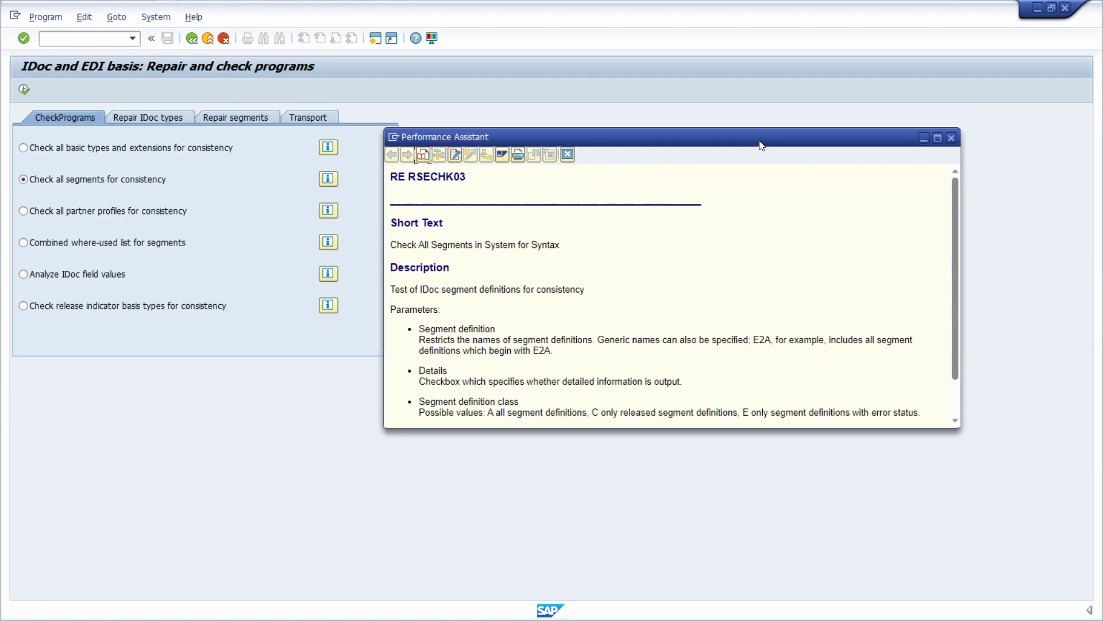
scroll(472, 304, "down", 3)
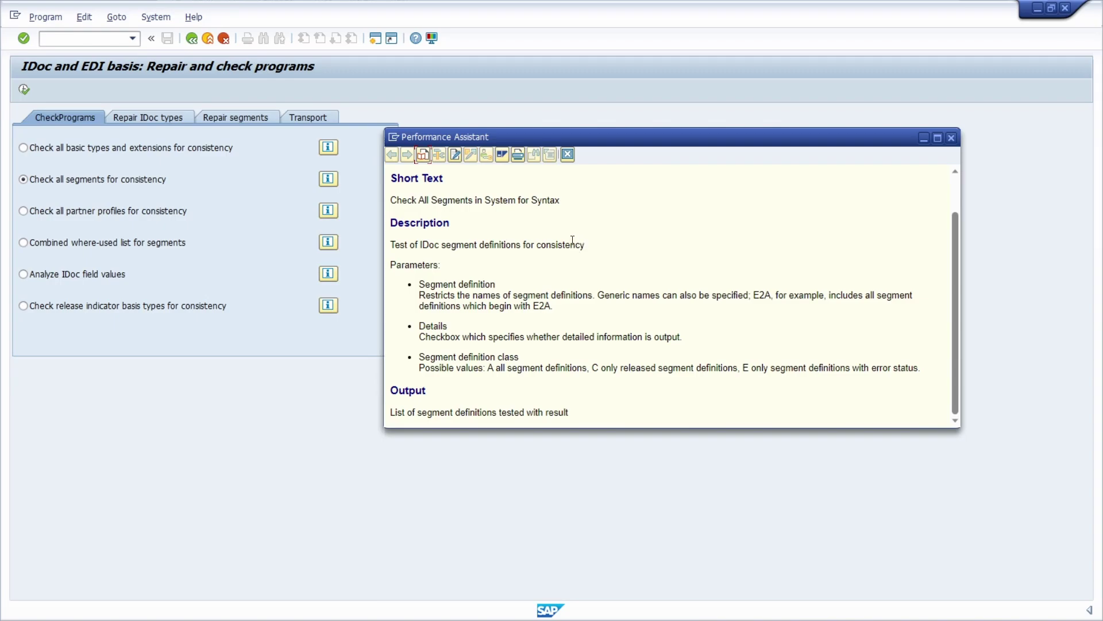
left_click(952, 139)
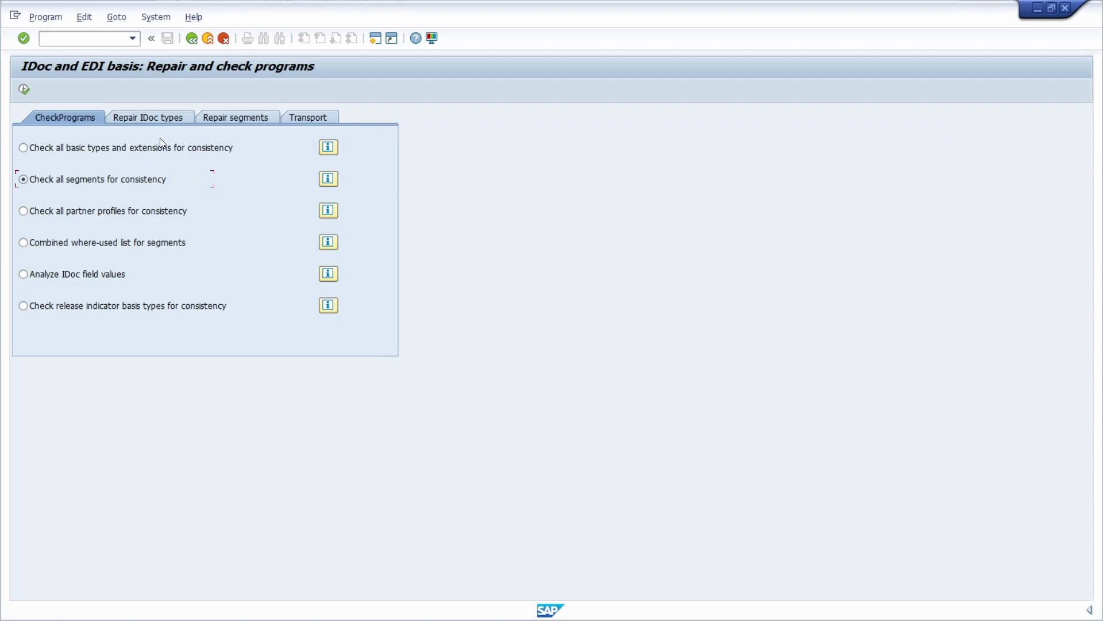
left_click(42, 271)
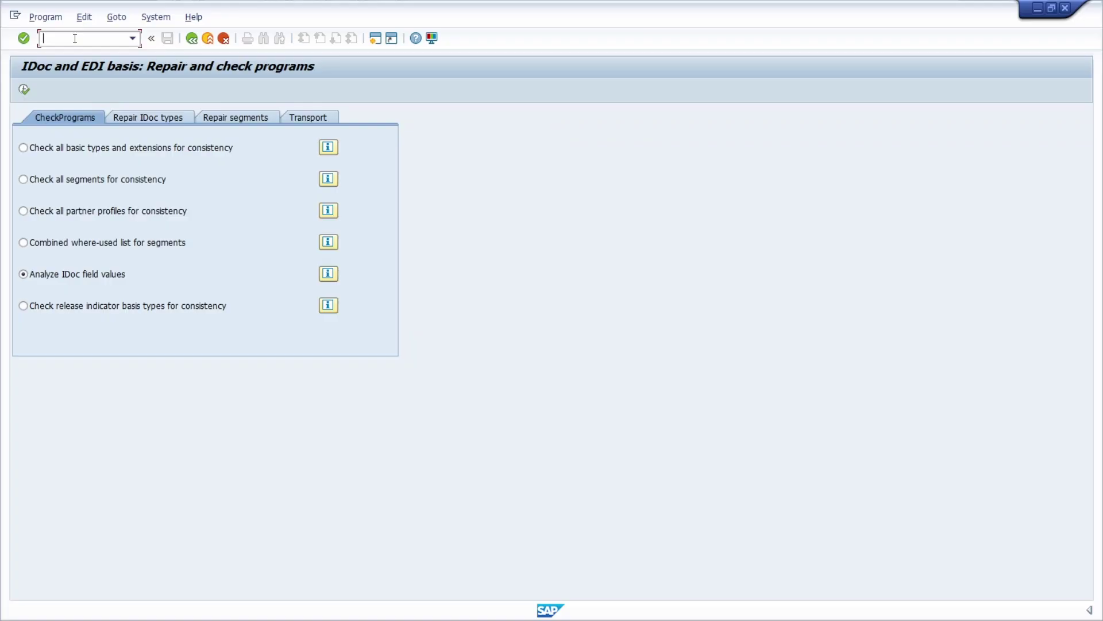
Open IDoc Processing via /nwlf_idoc and list the selection tabs that don't fit
type("/nwlf_idoc")
key("Return")
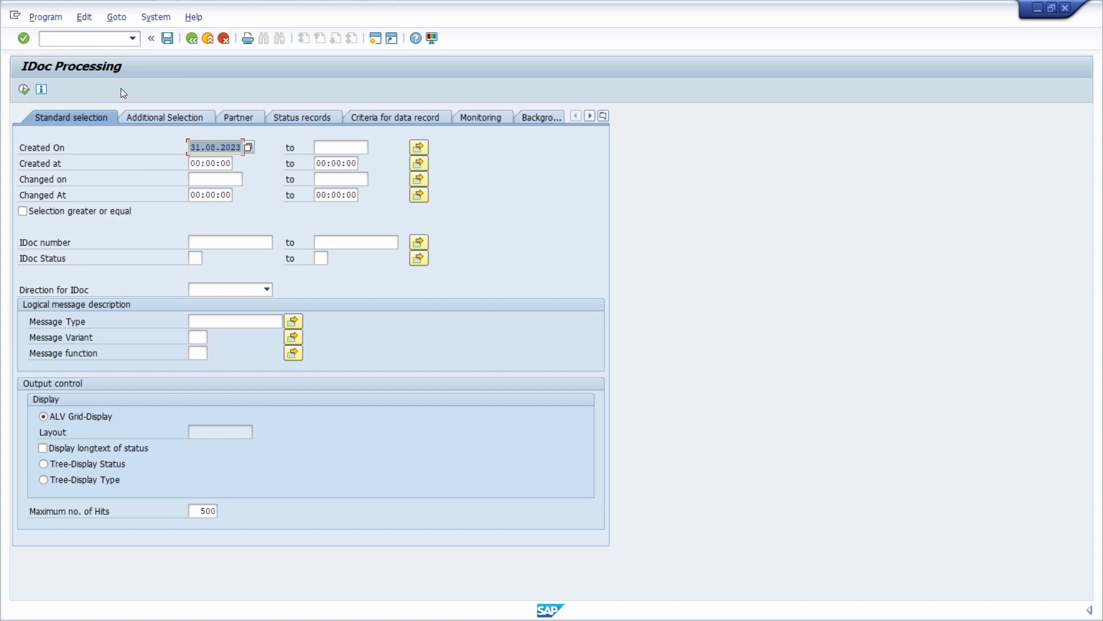
left_click(603, 115)
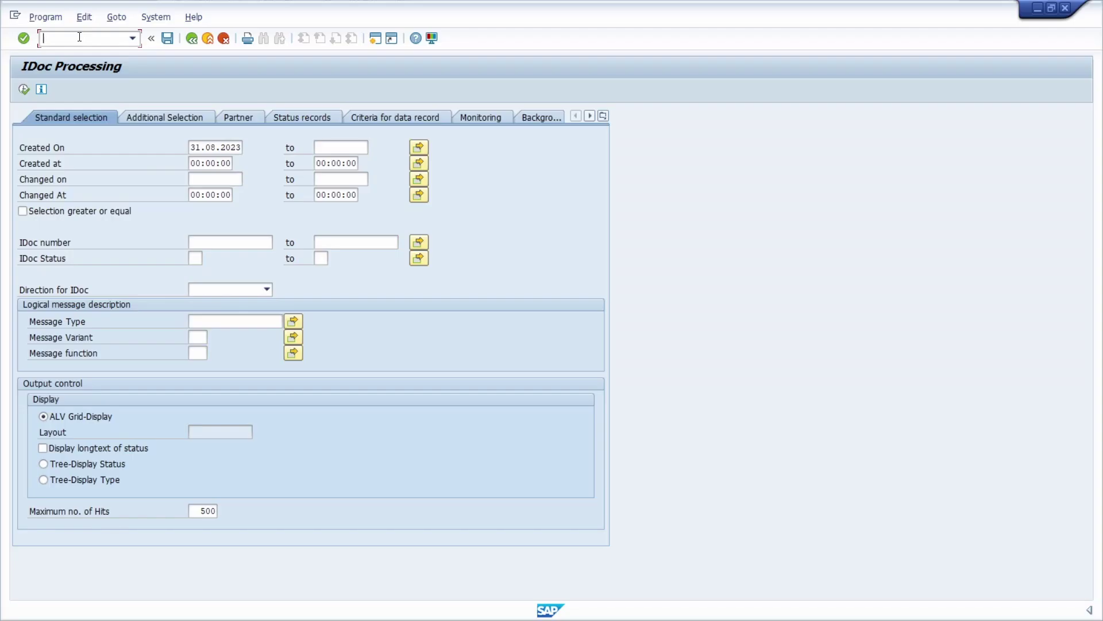
Browse the WE02 IDoc List Additional, EDI and Default criteria, then open the WE19 test tool
type("/nwe02")
key("Return")
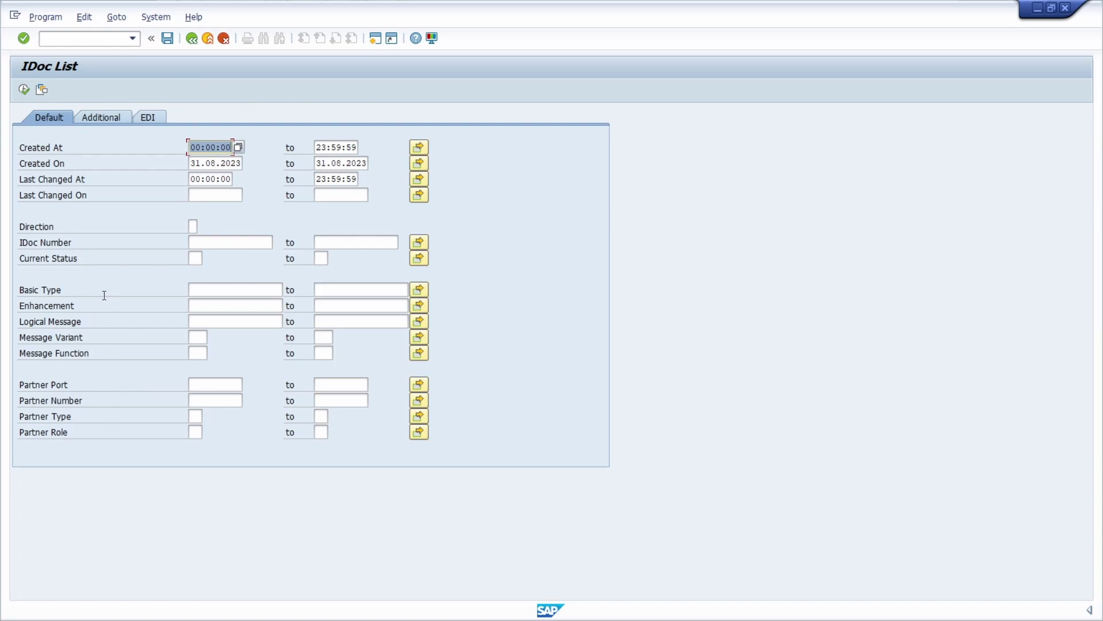
left_click(103, 117)
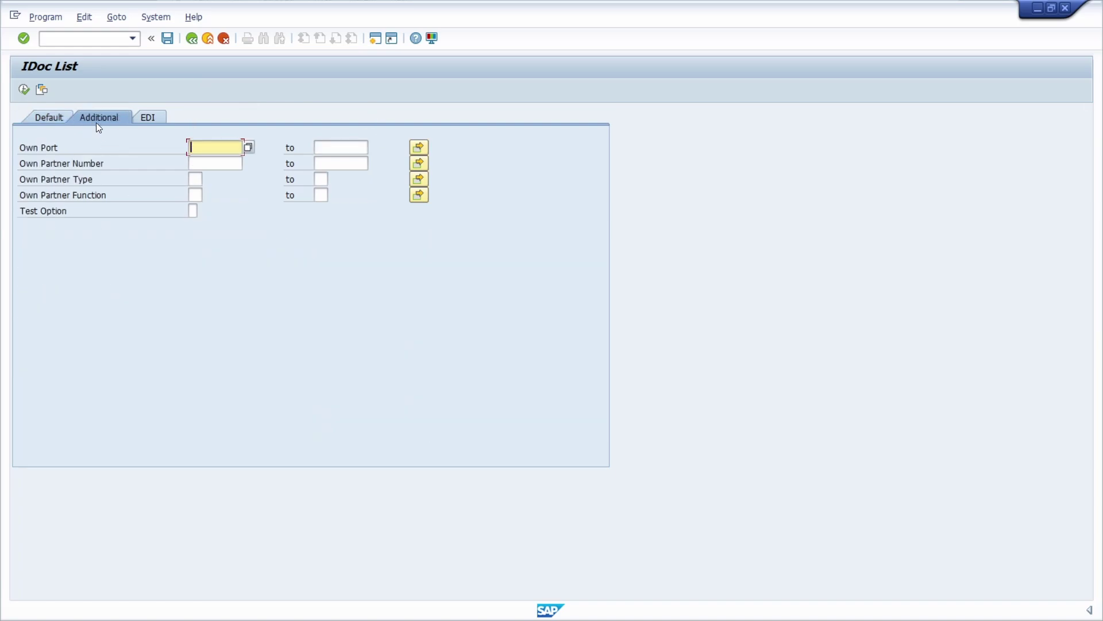
left_click(144, 118)
left_click(64, 117)
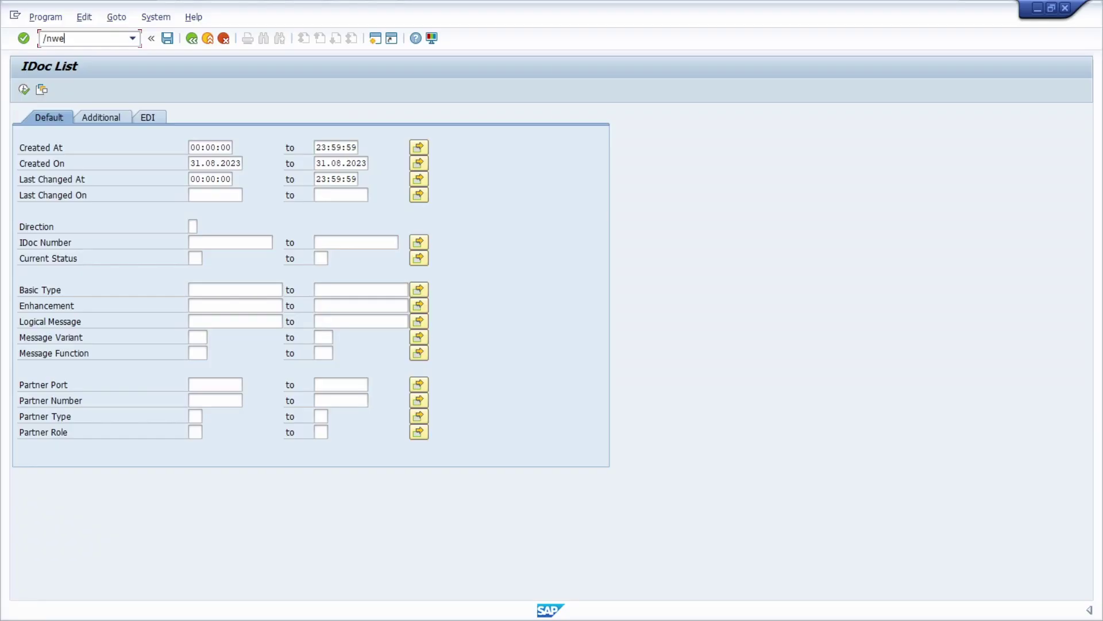
type("19")
key("Return")
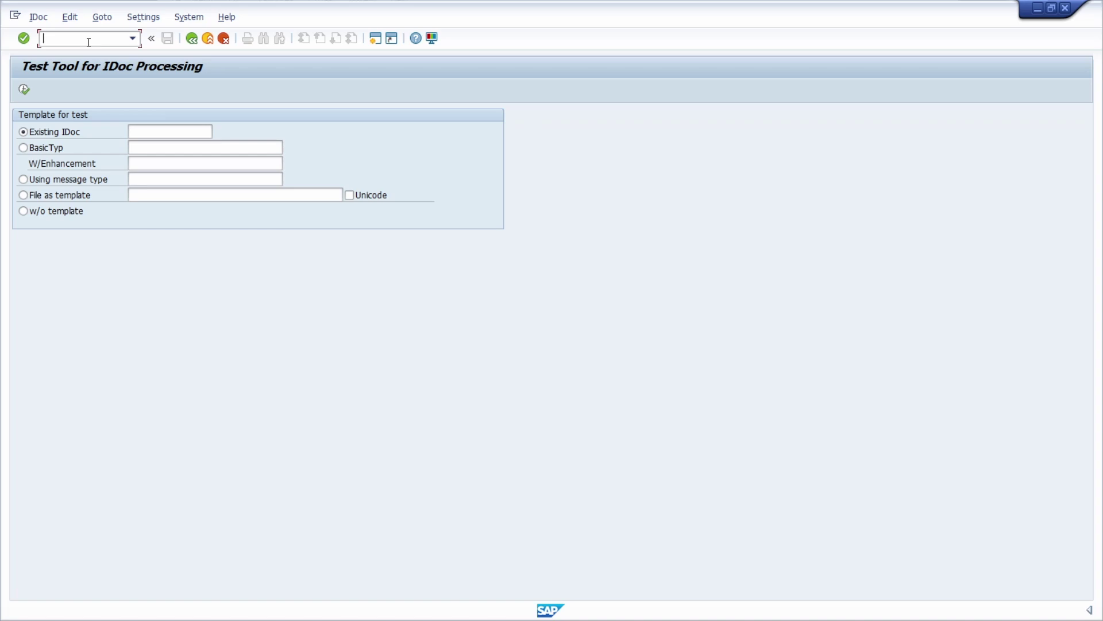
View partner profiles (WE20) and port definitions (WE21), then open Develop IDoc Types (WE30)
type("/nwe20")
key("Return")
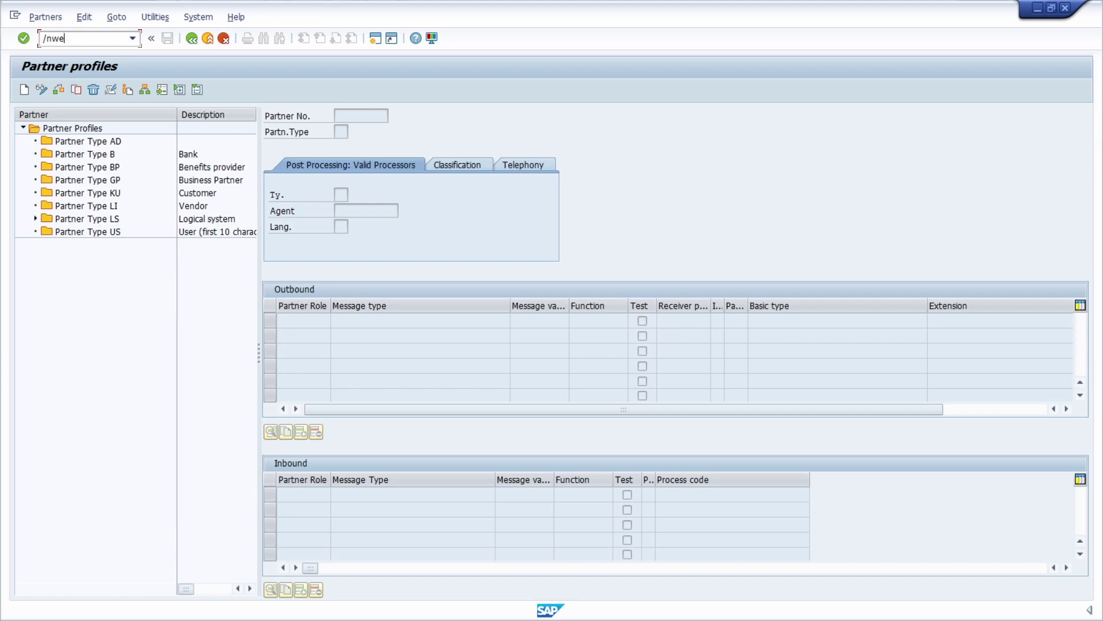
type("21")
key("Return")
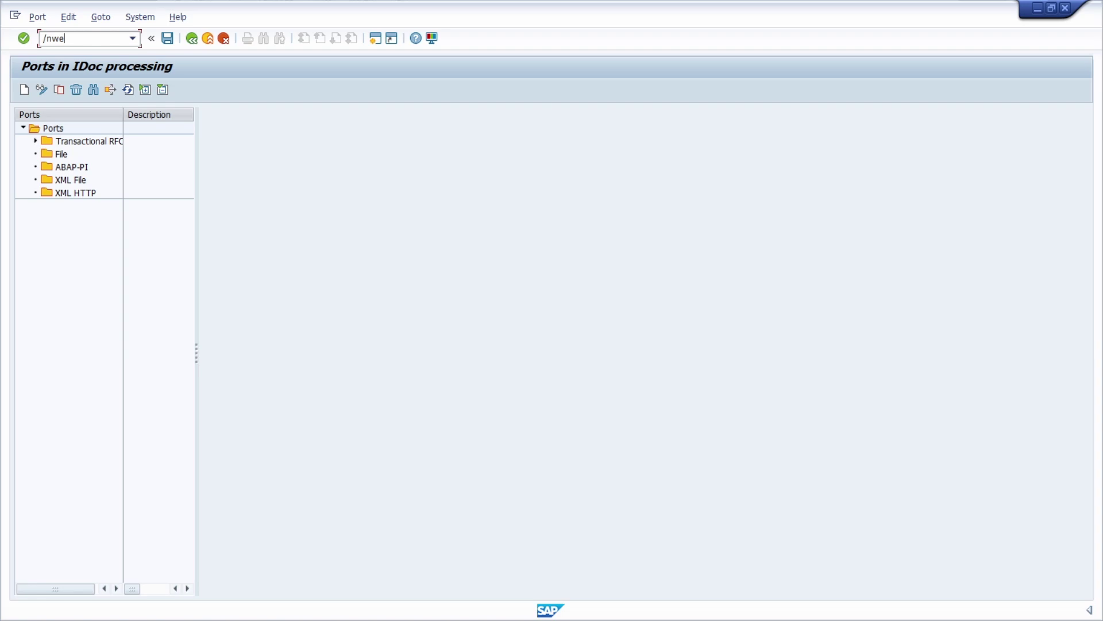
key("Return")
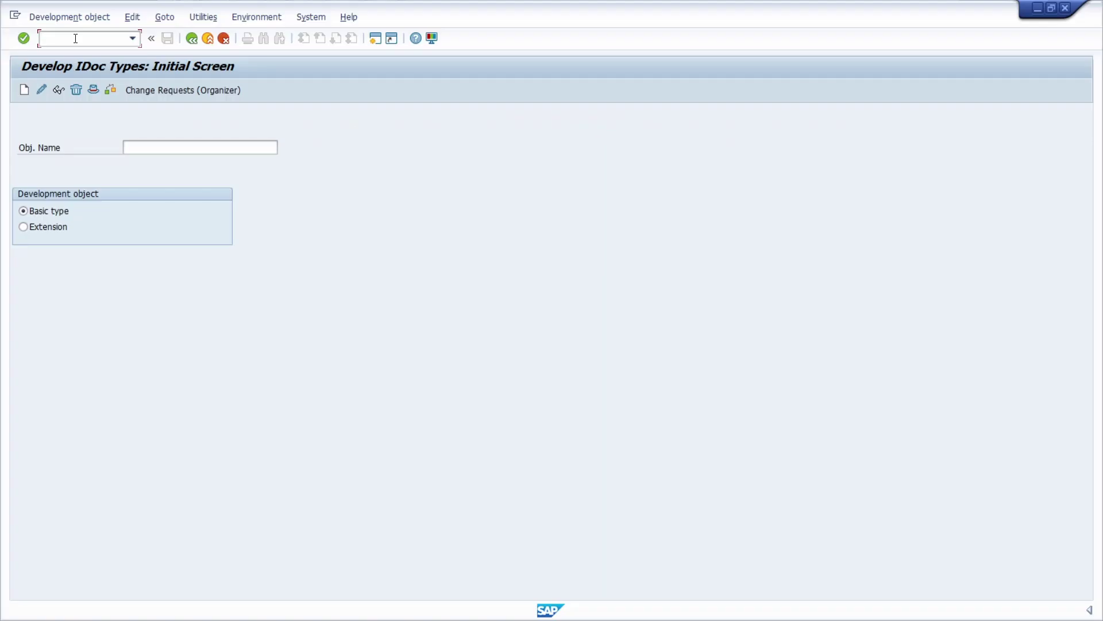
Visit segment development (WE31) and partner type maintenance (WE44), acknowledging the cross-client warning
type("/nwe31")
key("Return")
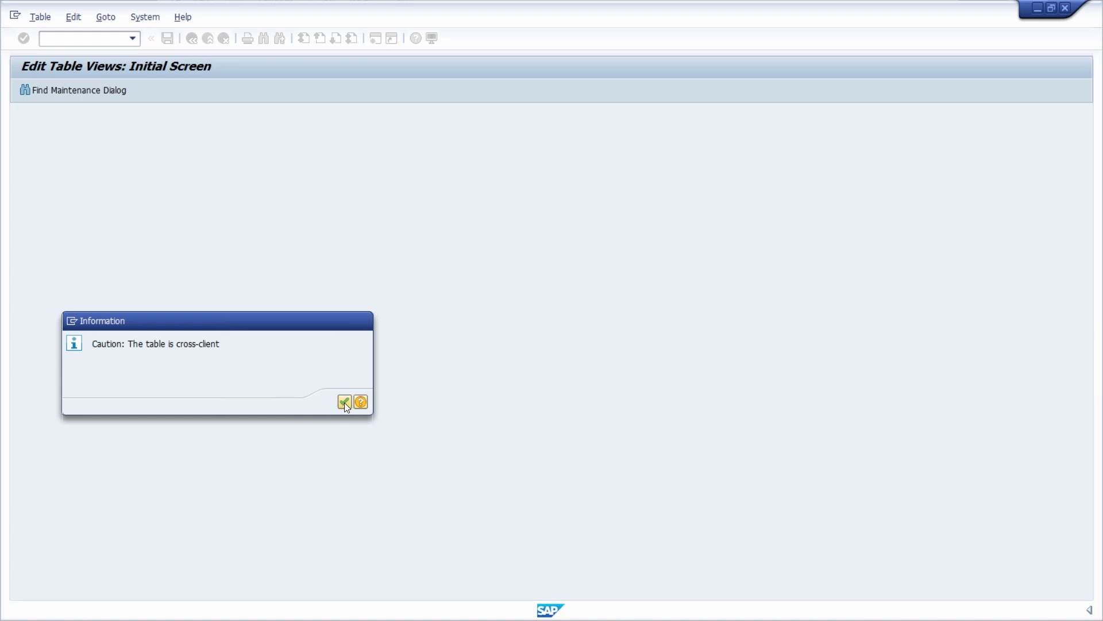
left_click(344, 402)
key("Return")
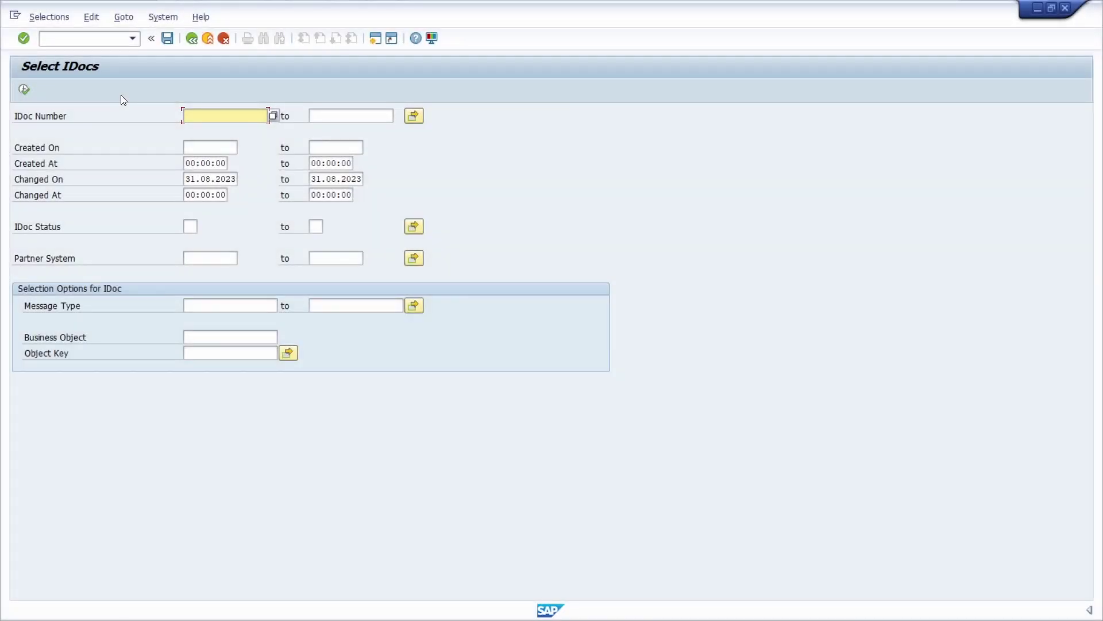
left_click(96, 39)
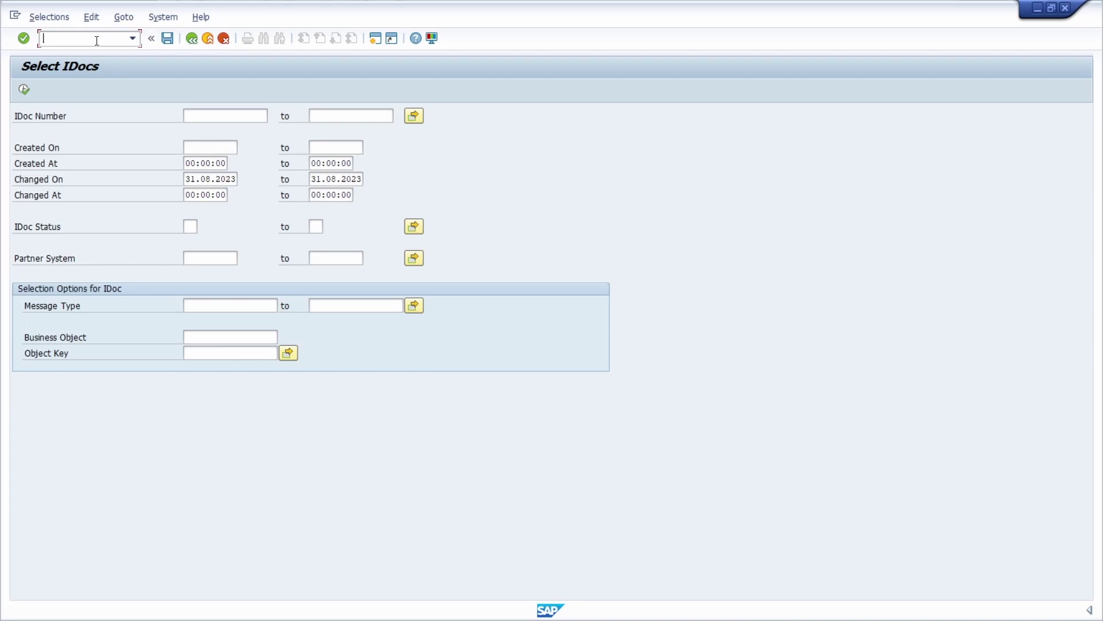
Go back to the Easy Access menu and enter WEDI in the command field
key("F3")
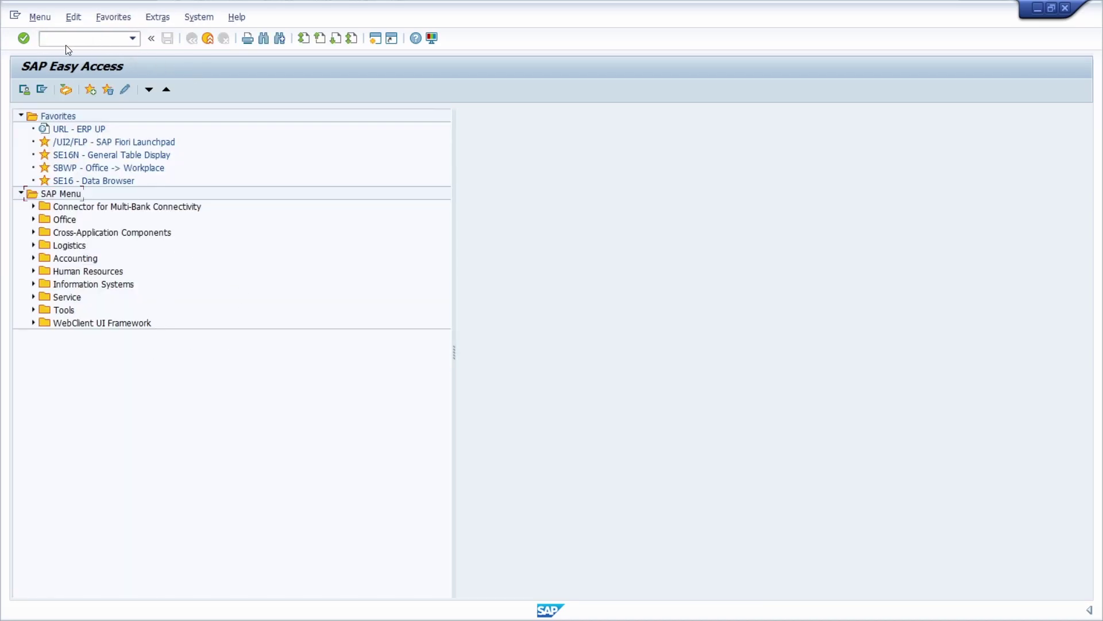
left_click(69, 41)
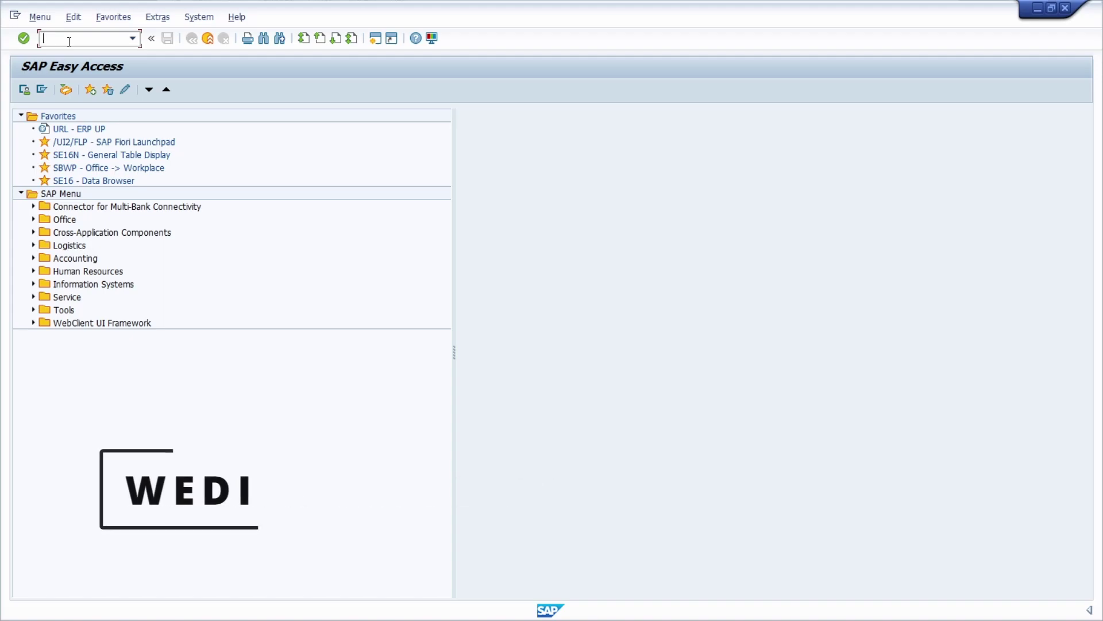
type("WEDI")
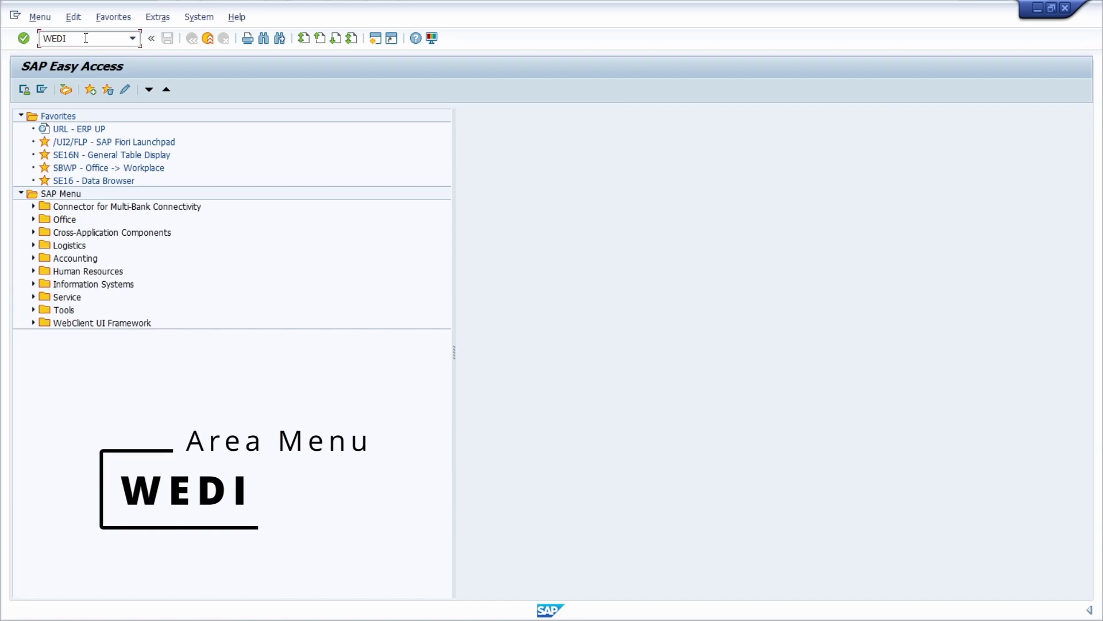
Load the WEDI menu and expand Administration, Test, Documentation, Development and Control
key("Return")
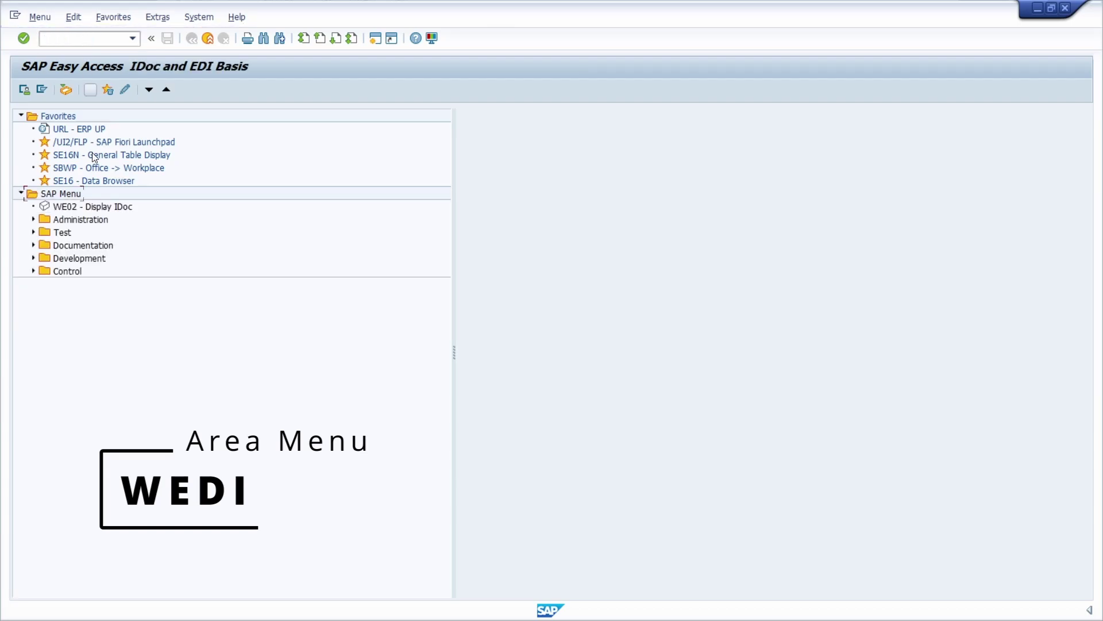
left_click(32, 219)
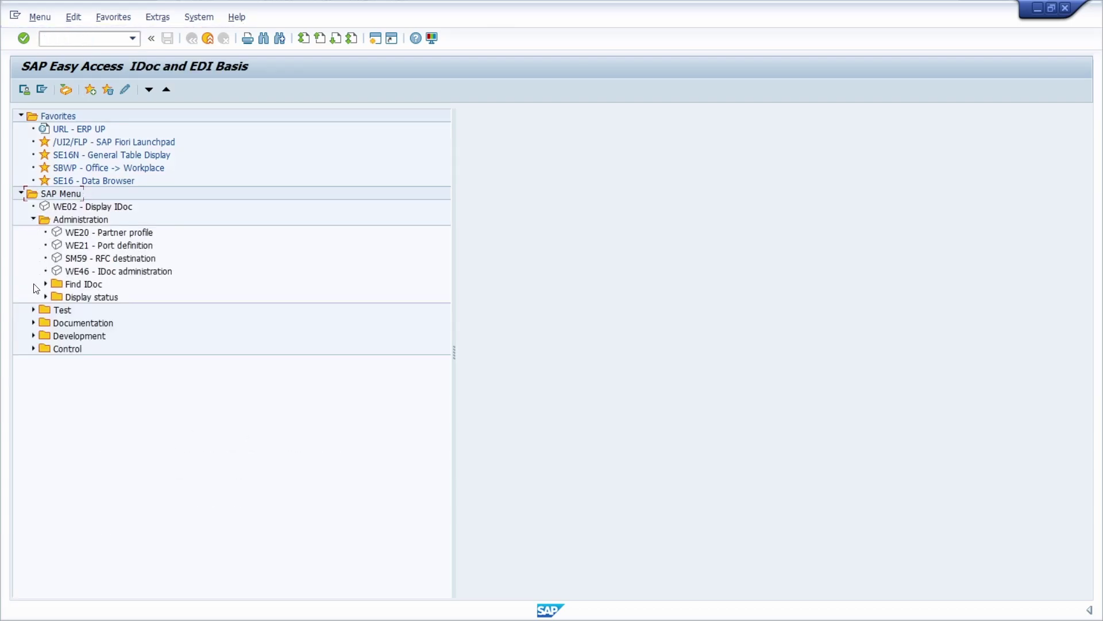
left_click(33, 308)
left_click(33, 413)
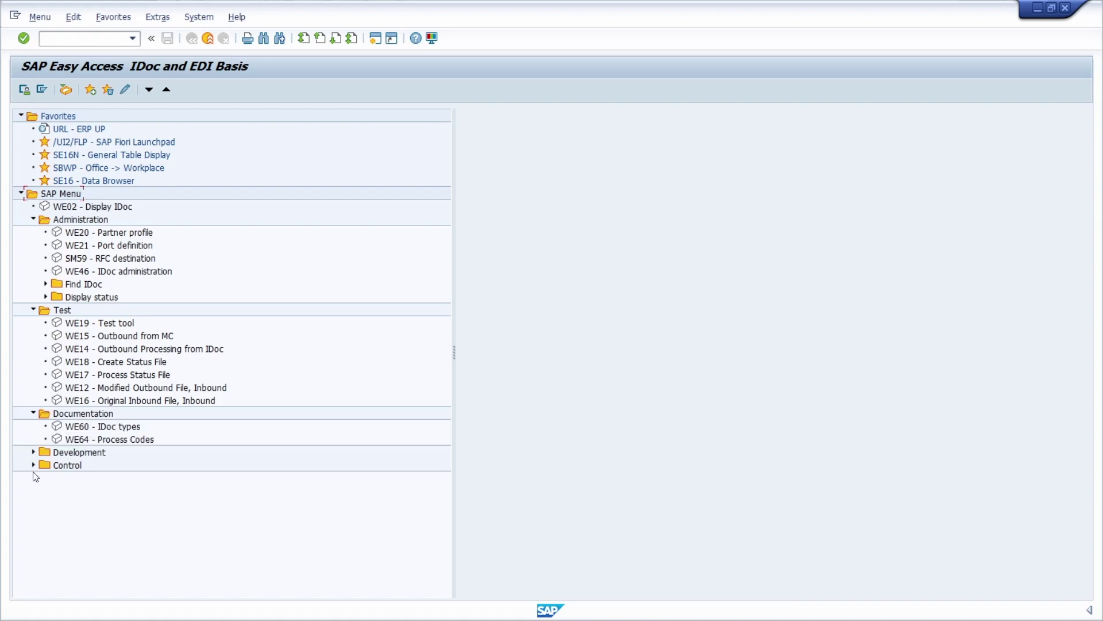
left_click(33, 452)
left_click(33, 544)
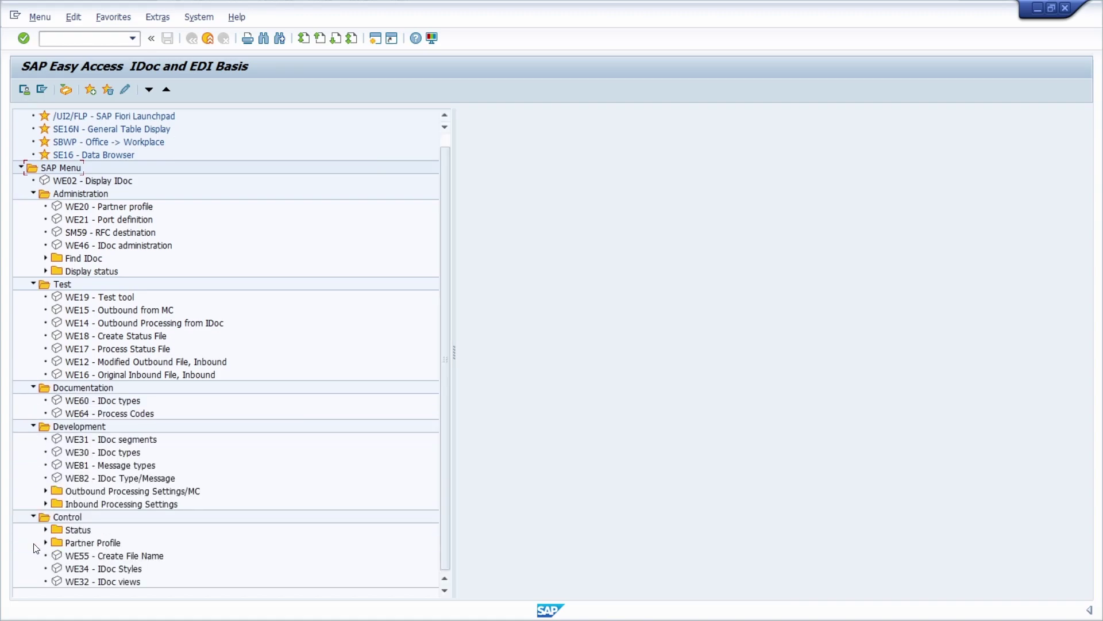
scroll(111, 420, "up", 1)
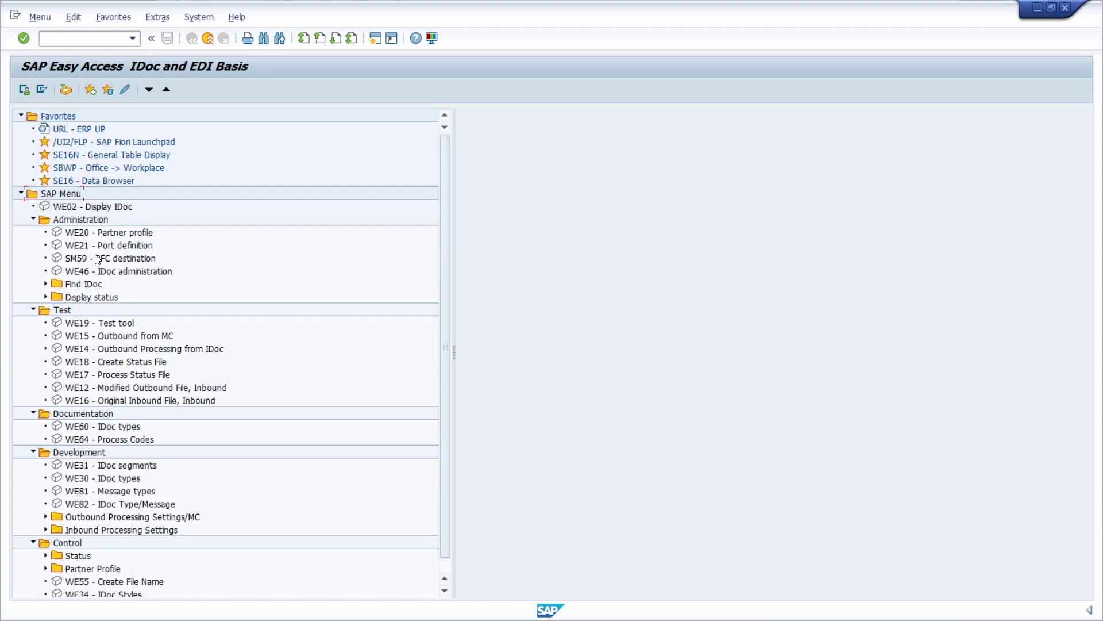
Briefly open WE20 Partner profile from Administration, then return to the menu
left_click(70, 221)
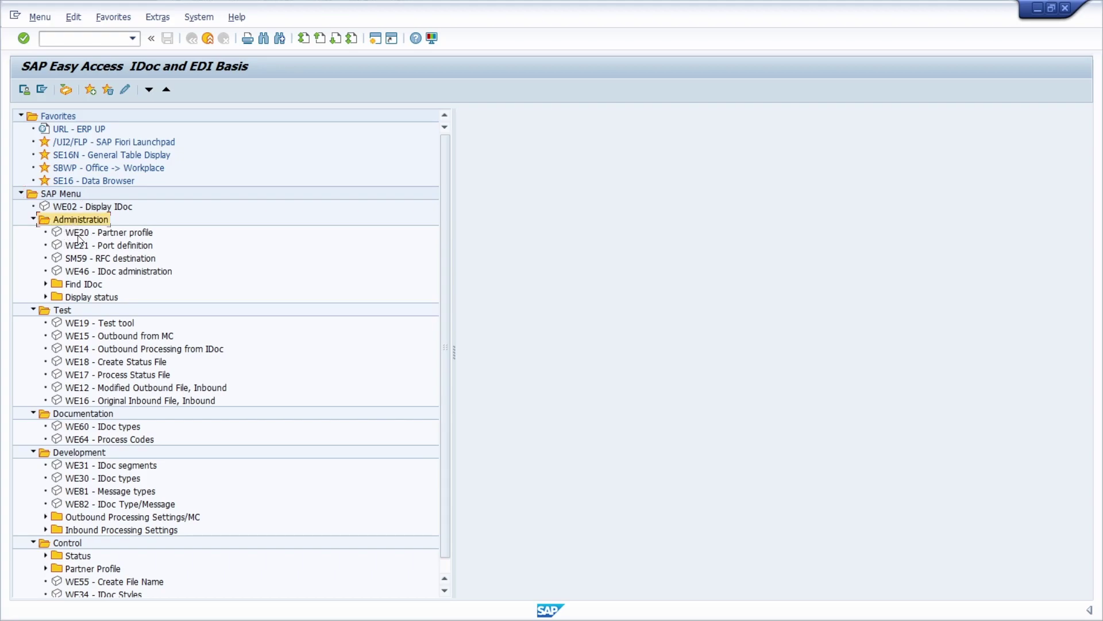
double_click(84, 233)
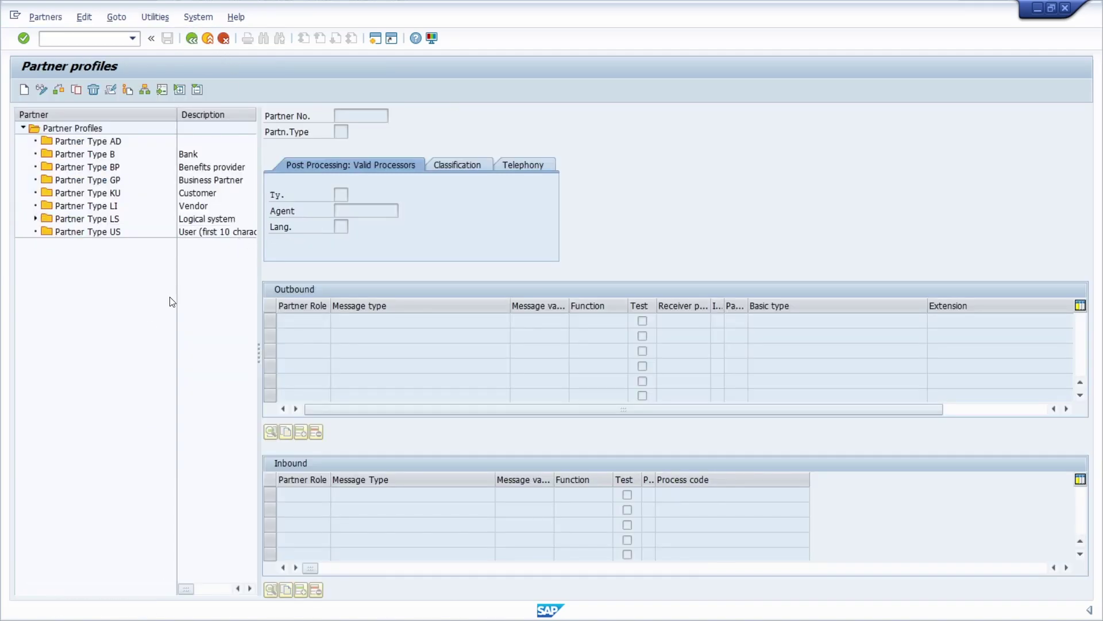
key("F3")
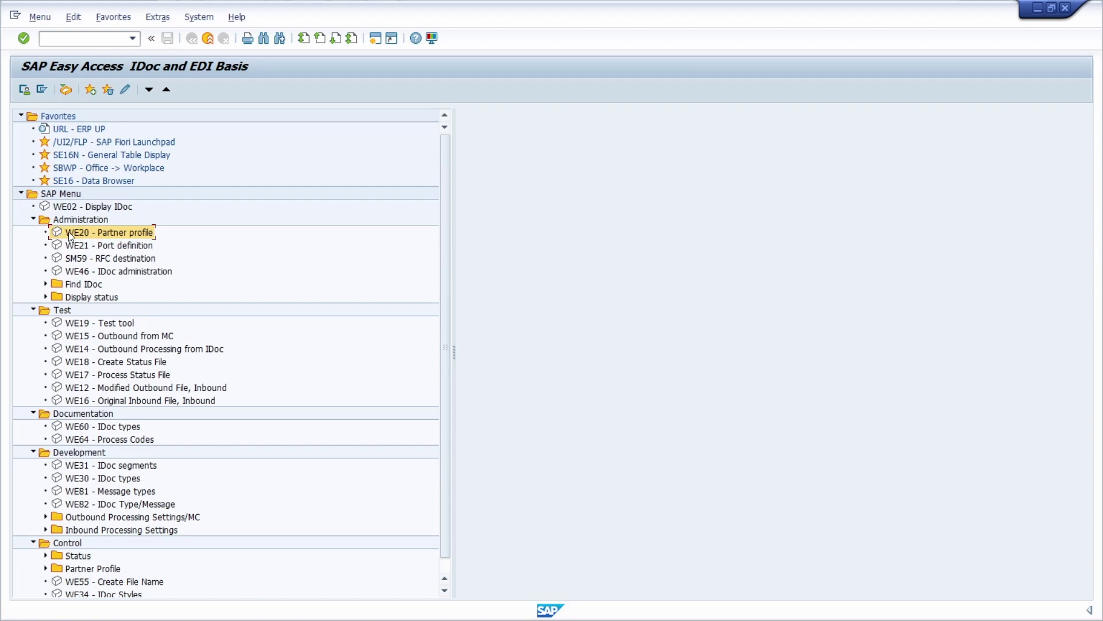
Look at the Extras menu display settings and close them unchanged
left_click(158, 17)
left_click(184, 97)
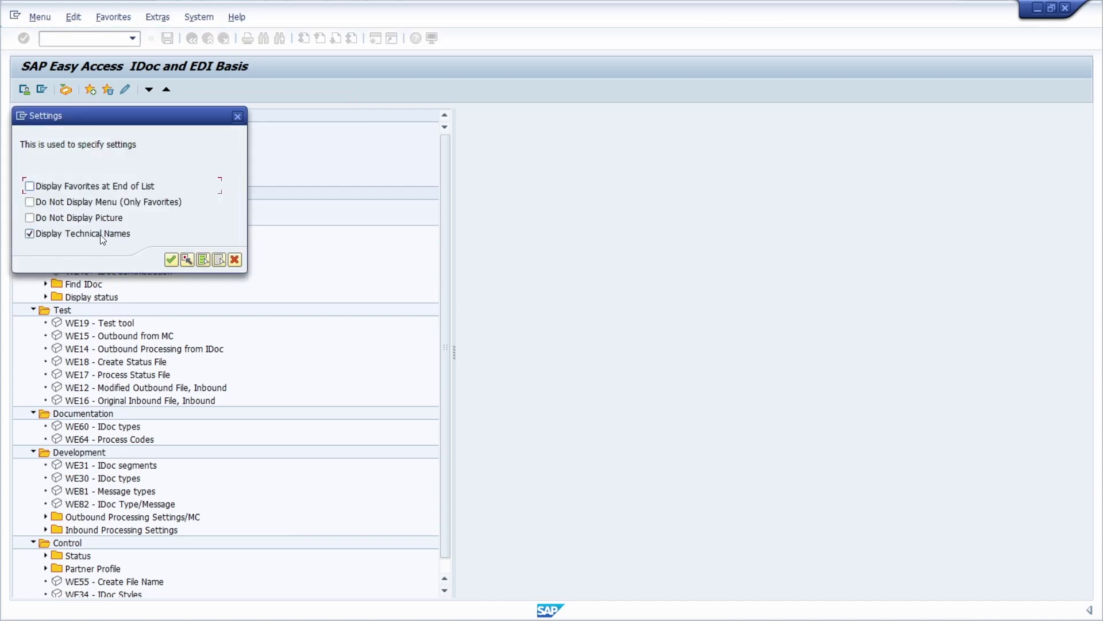
left_click(238, 117)
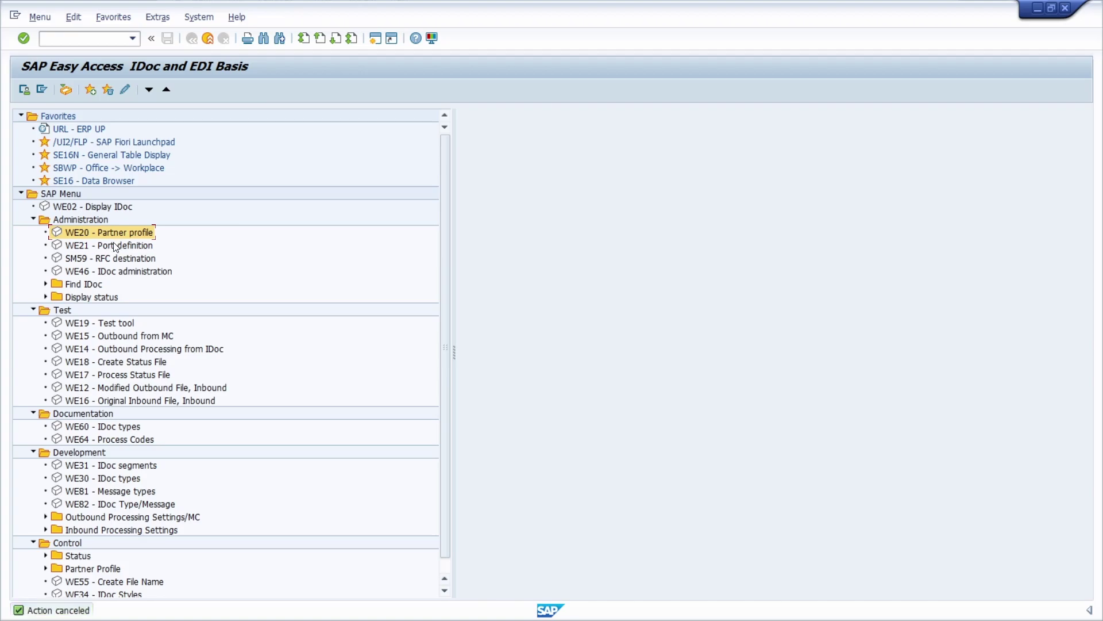
Cancel a menu tree search, then run /nse43 to edit area menus
key("ctrl+f")
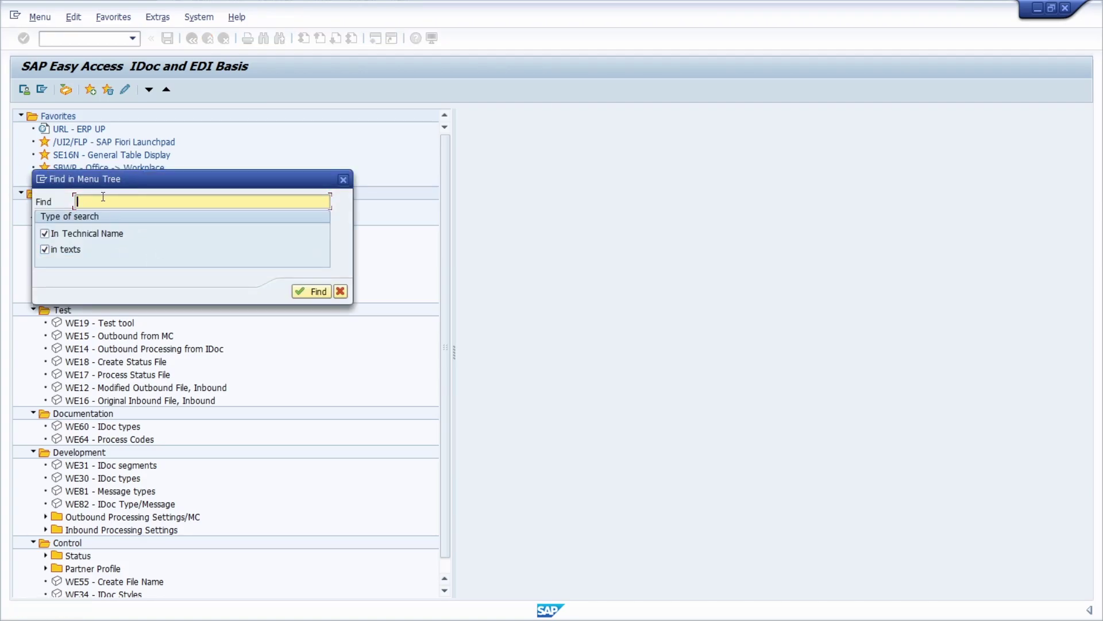
key("Escape")
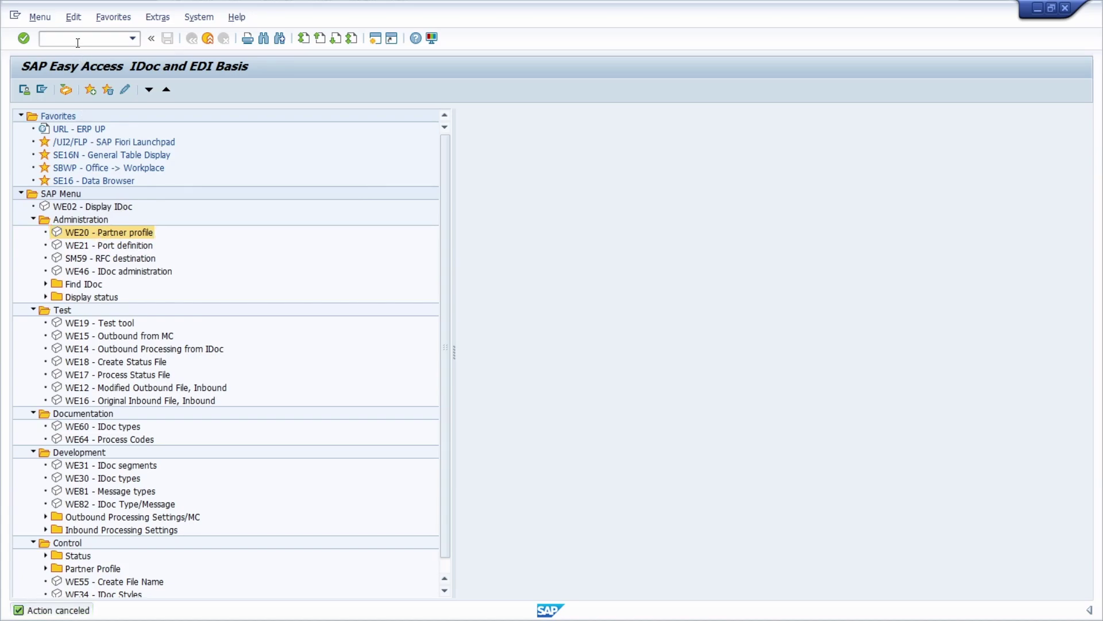
type("/nse43")
key("Return")
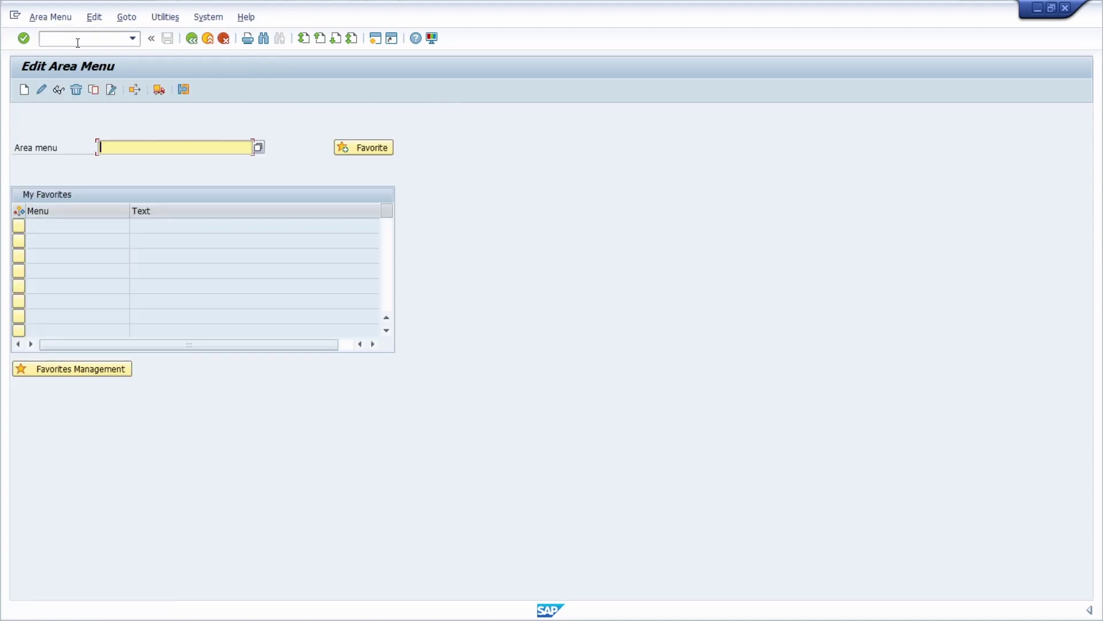
Display the wedi area menu structure with transaction codes shown beside entries
type("wedi")
key("Return")
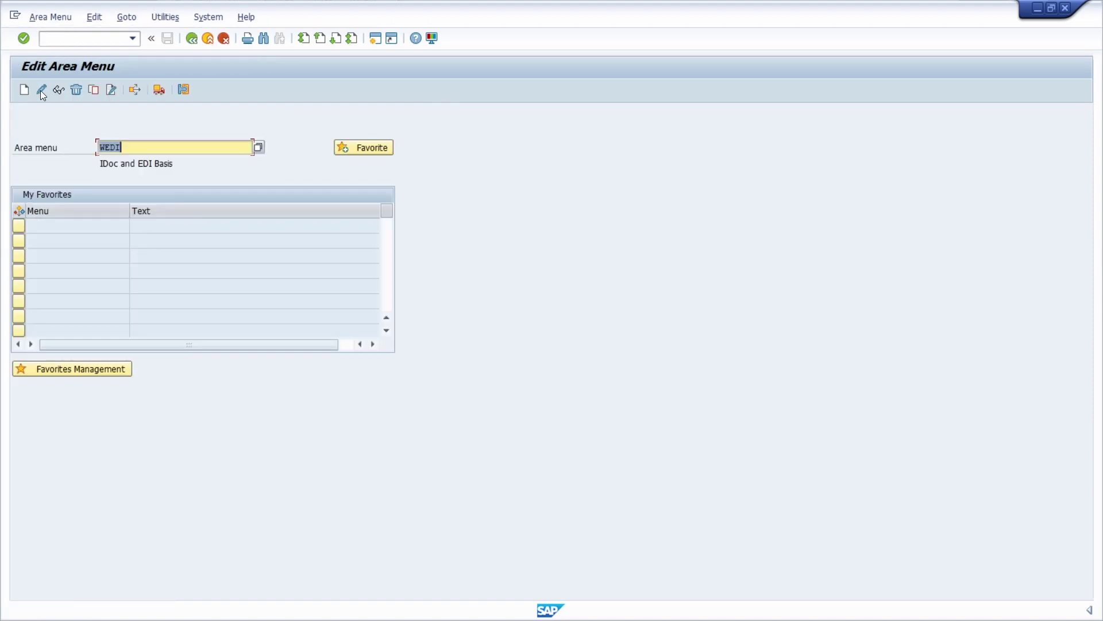
left_click(58, 91)
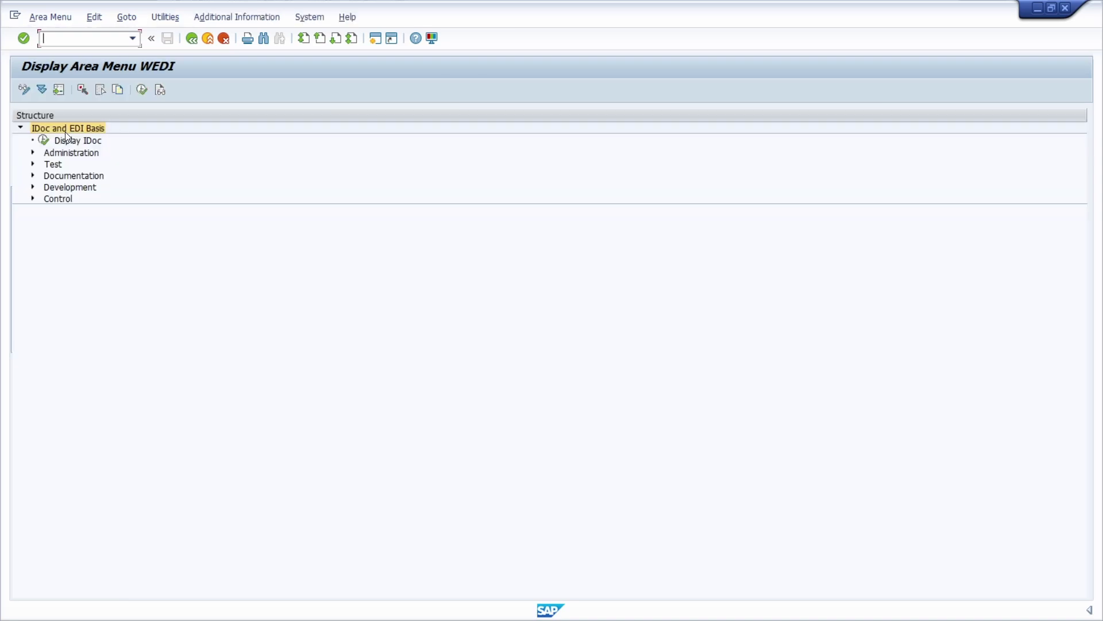
left_click(237, 18)
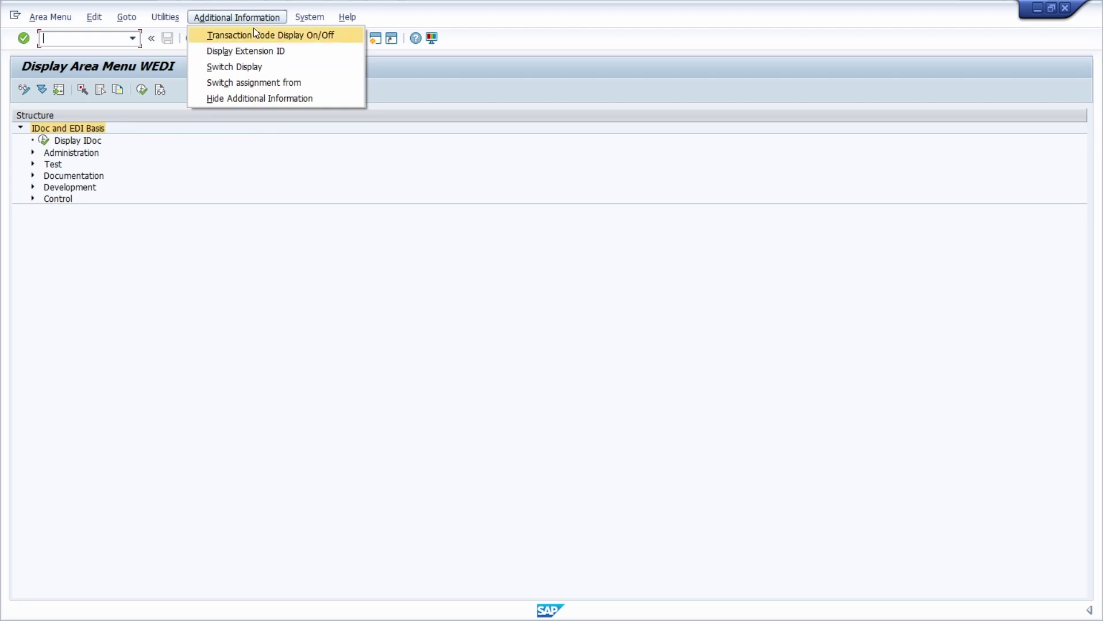
left_click(255, 34)
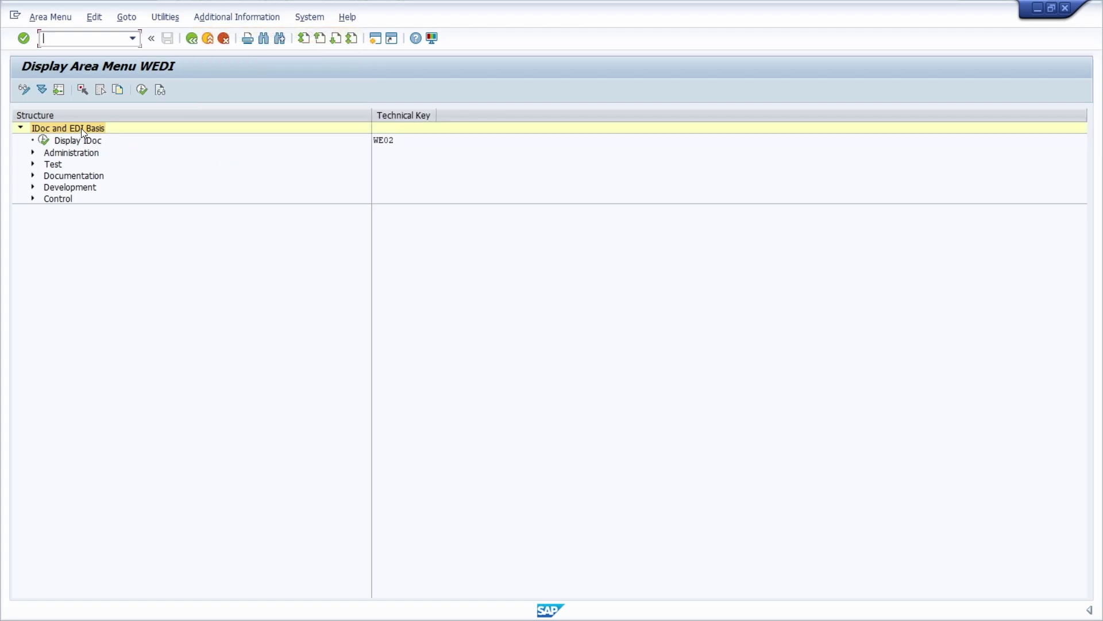
Dismiss the structure search and return to the expanded SAP Easy Access menu
key("ctrl+f")
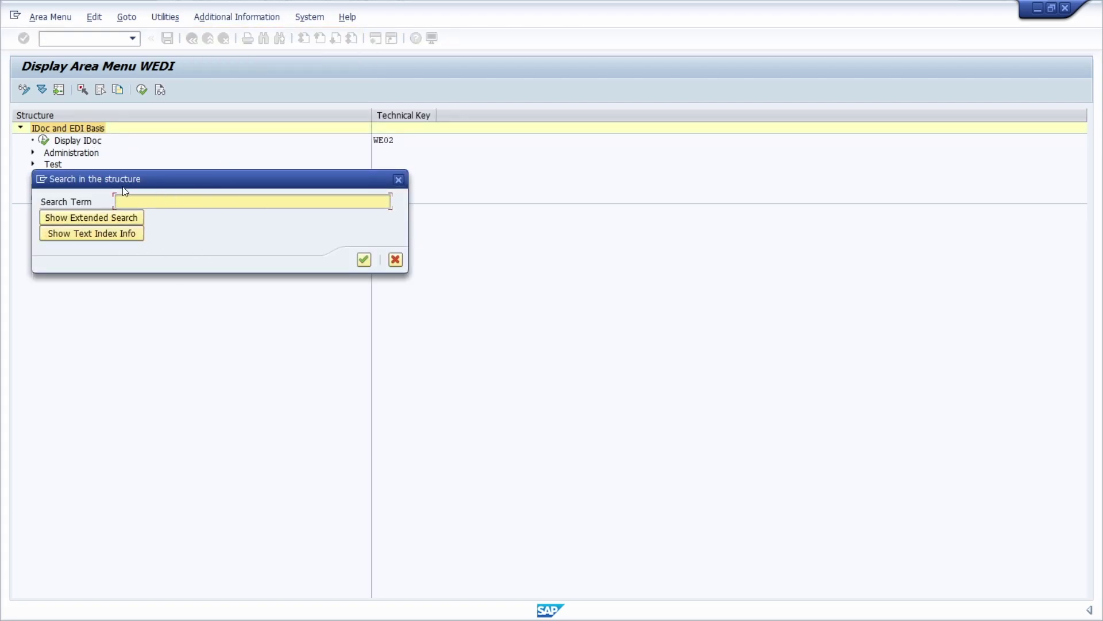
left_click(397, 179)
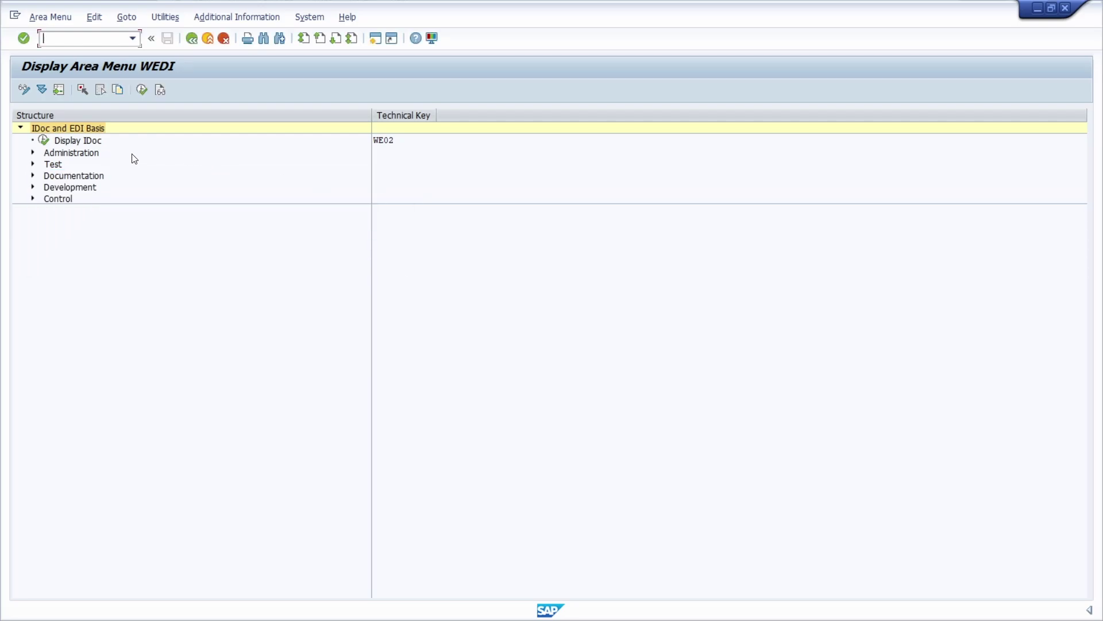
key("F3")
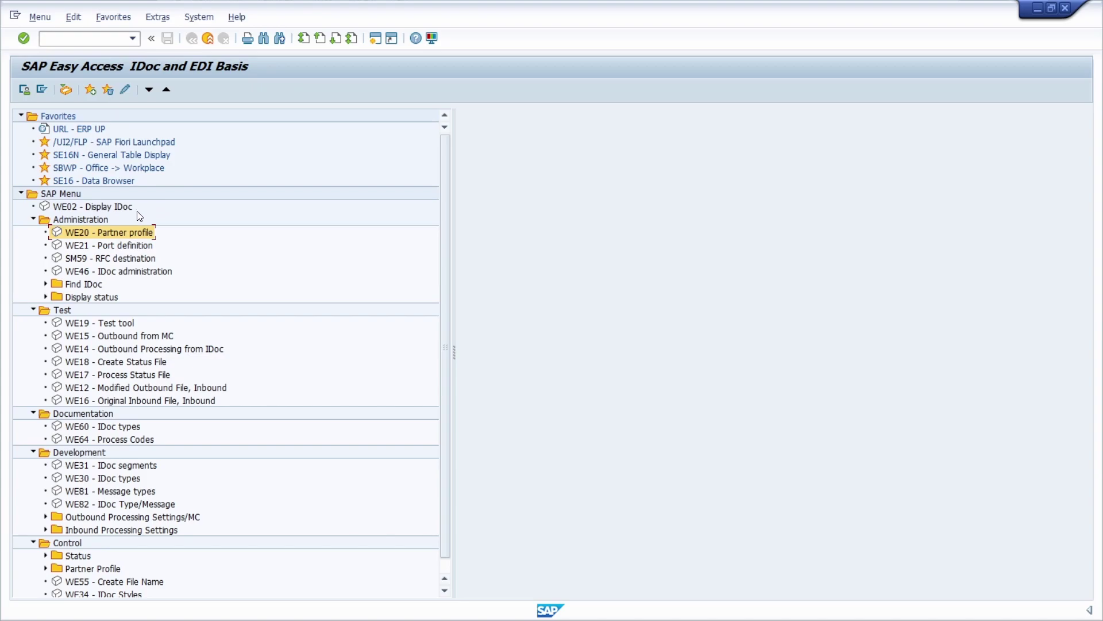